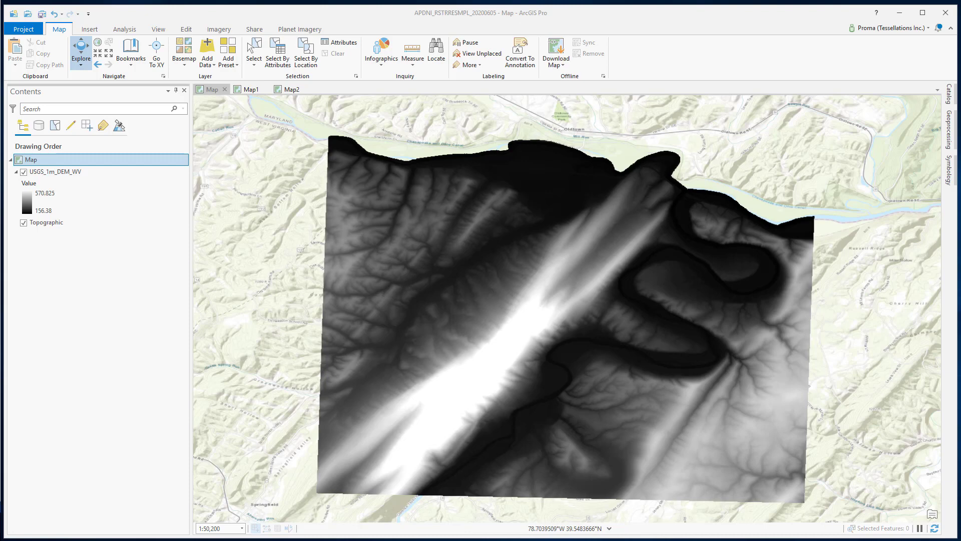
# Open the Resample tool from Data Management Tools > Raster > Raster Processing.
pyautogui.click(124, 28)
pyautogui.click(138, 50)
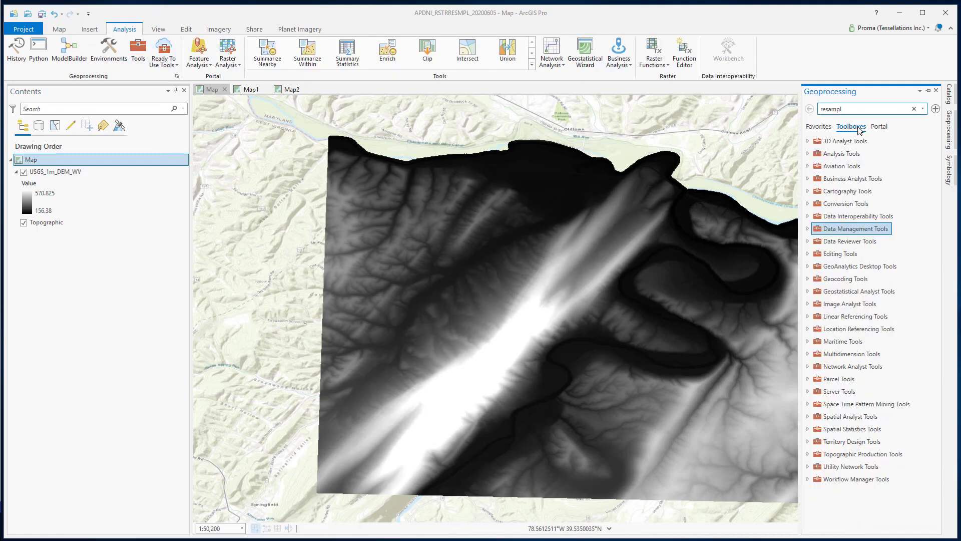
pyautogui.click(859, 229)
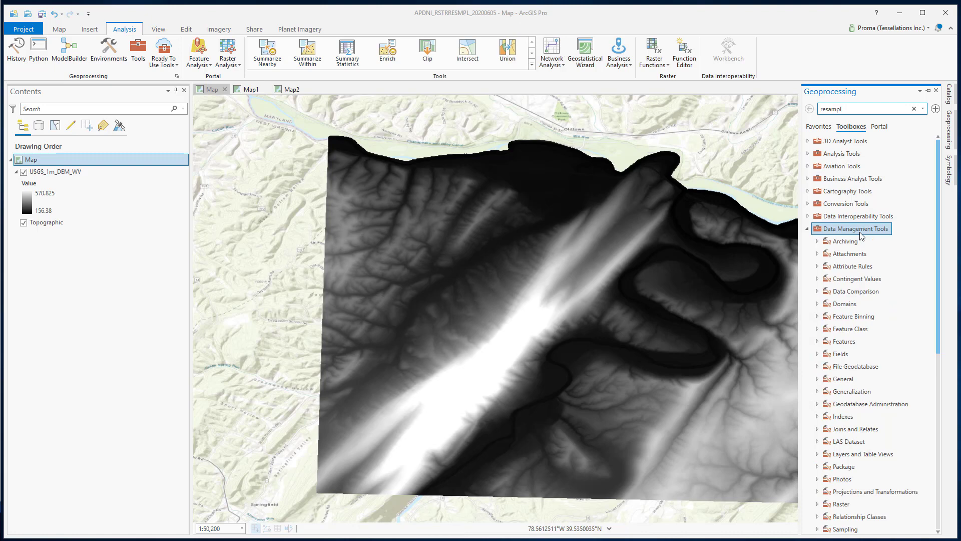
pyautogui.scroll(-2, 861, 235)
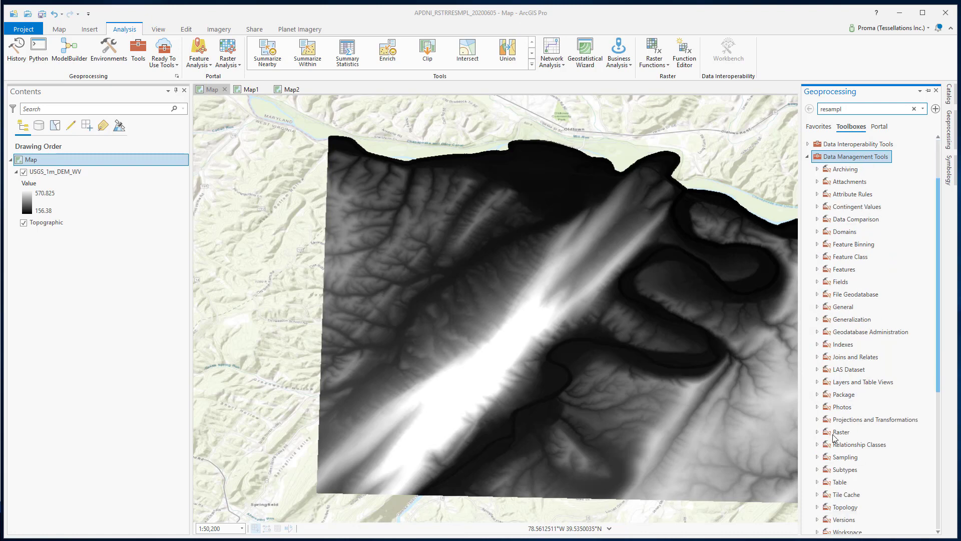
pyautogui.click(845, 433)
pyautogui.scroll(-3, 861, 410)
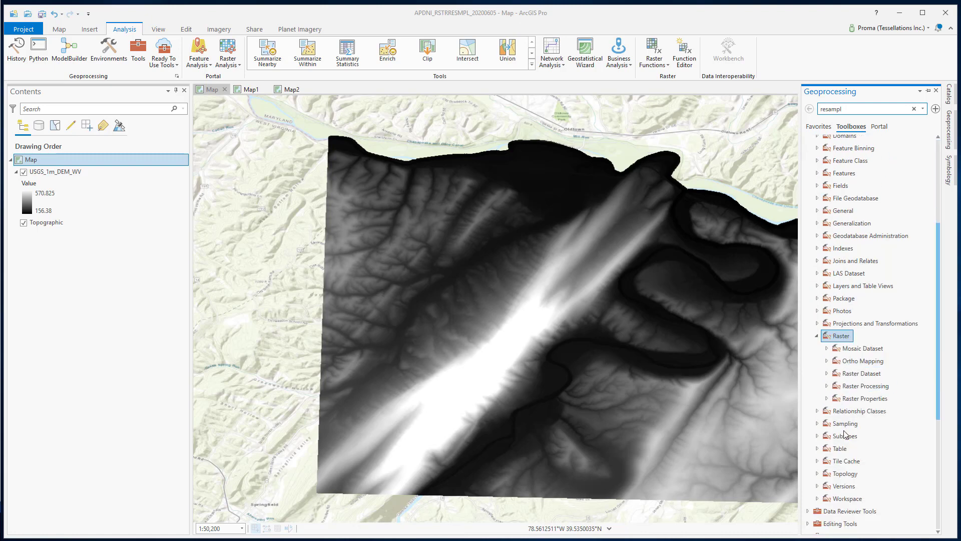
pyautogui.click(865, 386)
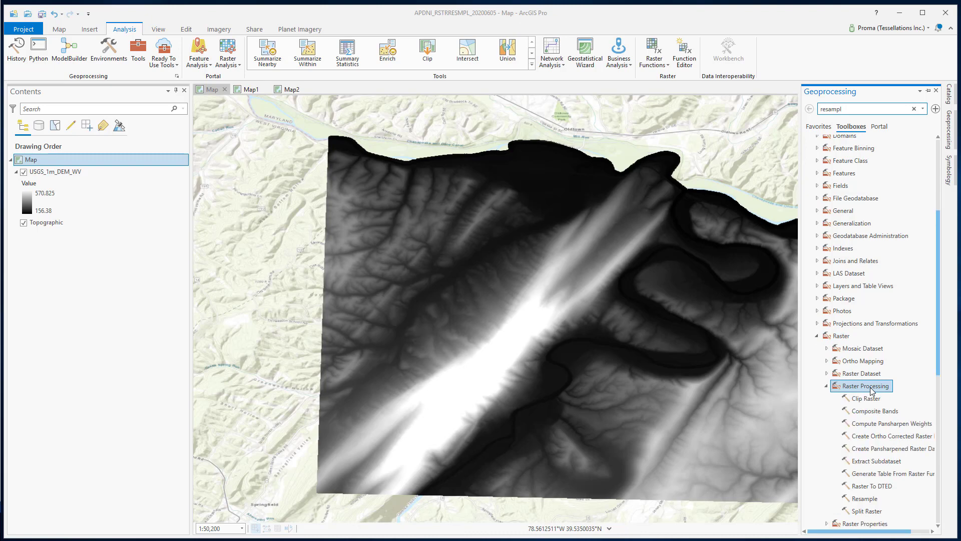
pyautogui.scroll(-2, 861, 420)
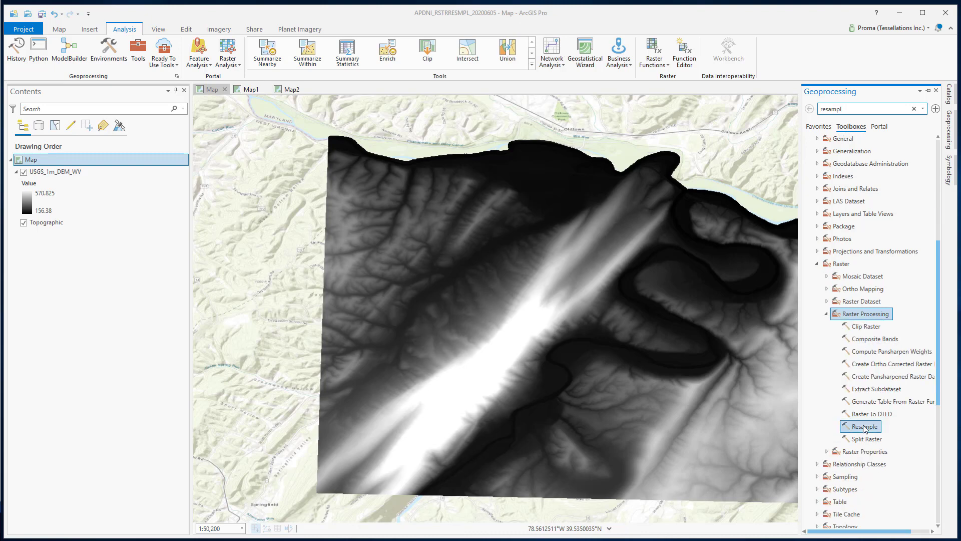
pyautogui.click(865, 427)
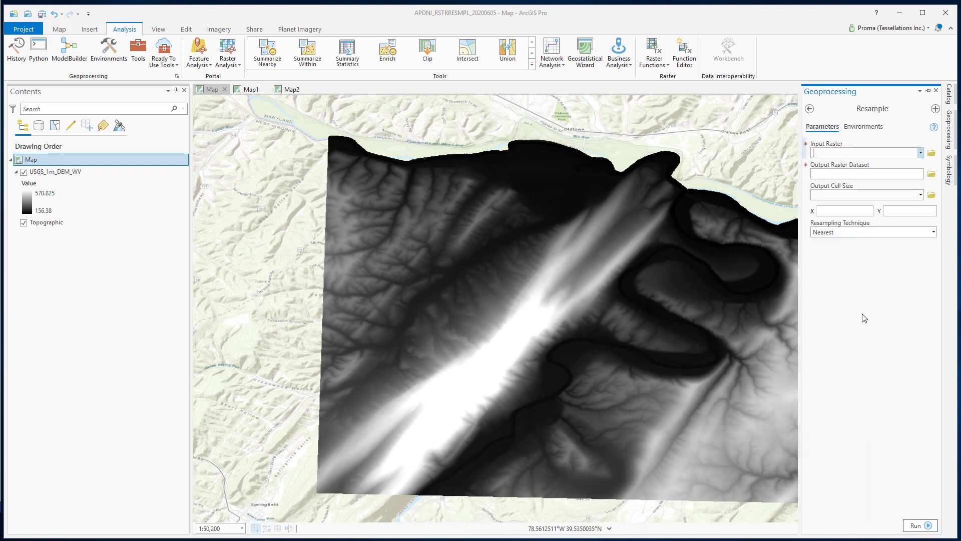
# Review the resampling techniques, keep Nearest, and select the USGS_1m_DEM_WV layer.
pyautogui.click(934, 232)
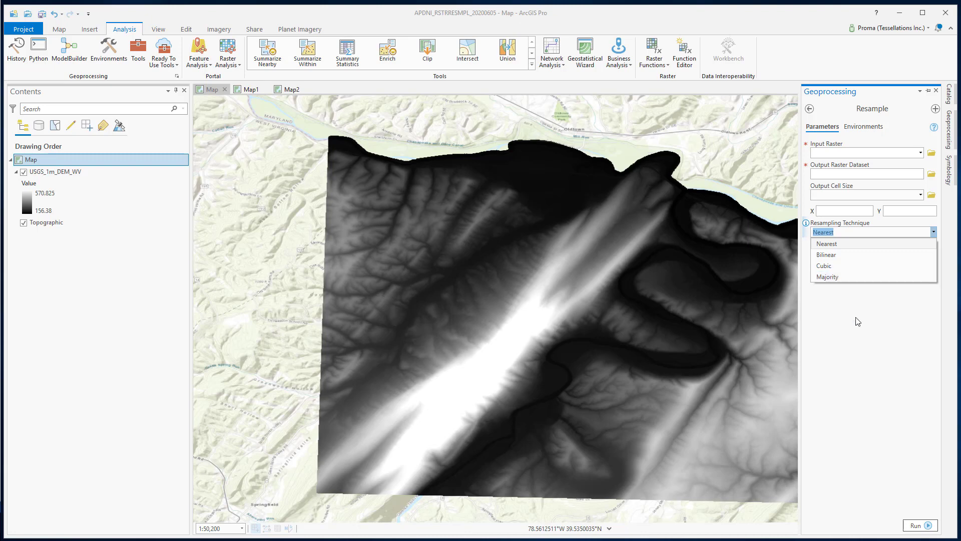
pyautogui.click(859, 346)
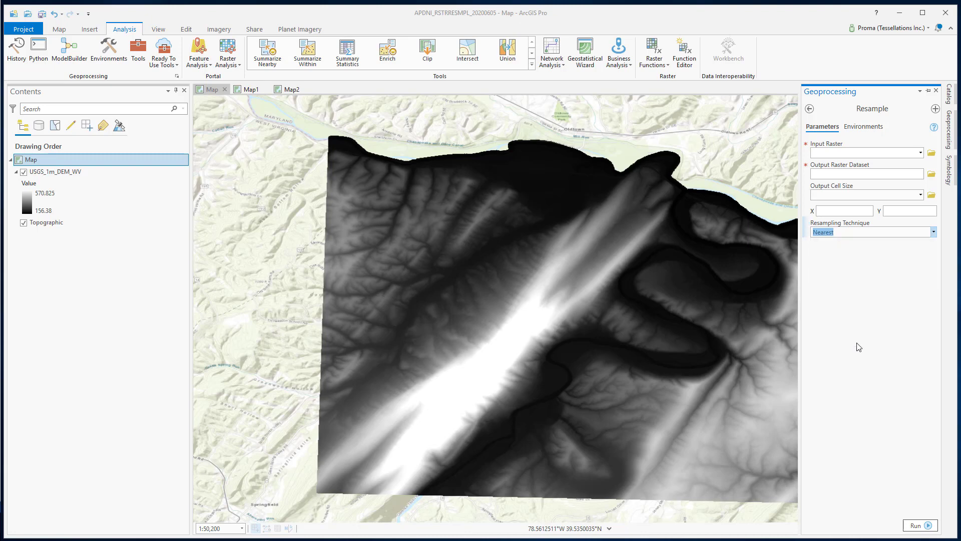
pyautogui.click(75, 174)
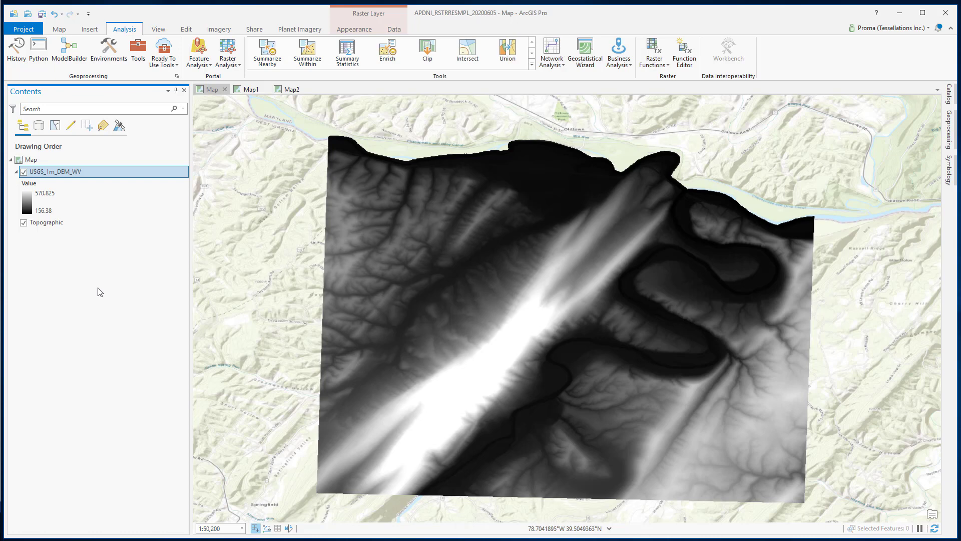
# Set up Resample with input raster USGS_1m_DEM_WV and the Bilinear technique.
pyautogui.click(948, 129)
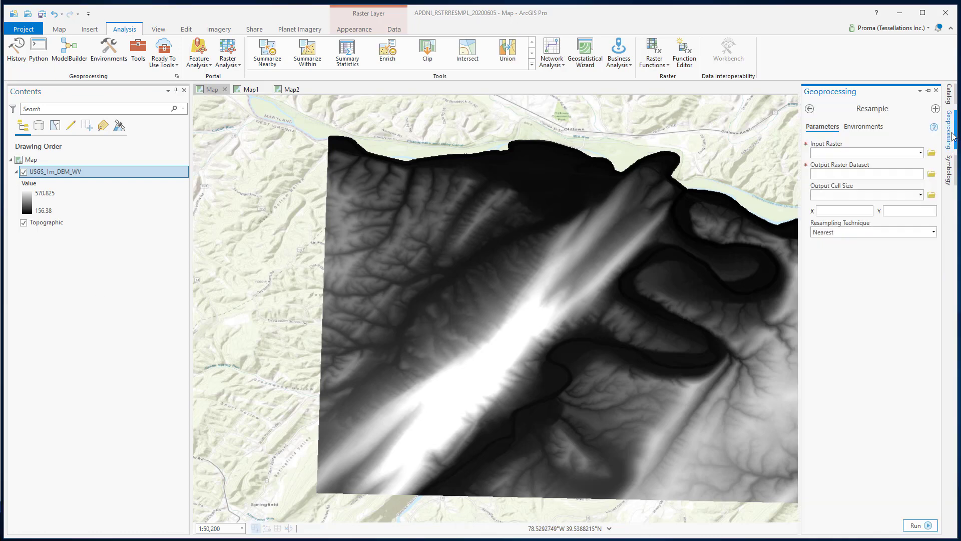
pyautogui.click(920, 152)
pyautogui.click(918, 170)
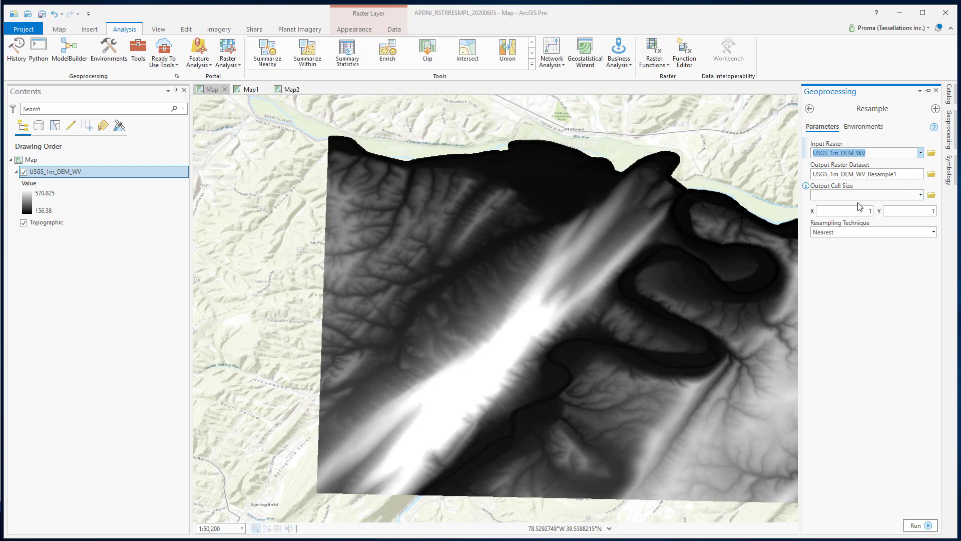
pyautogui.click(934, 232)
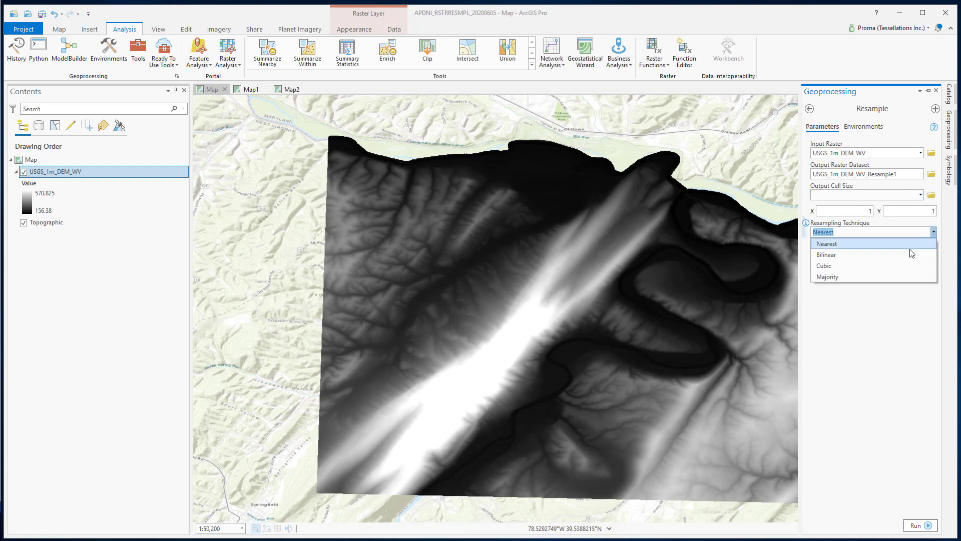
pyautogui.click(890, 255)
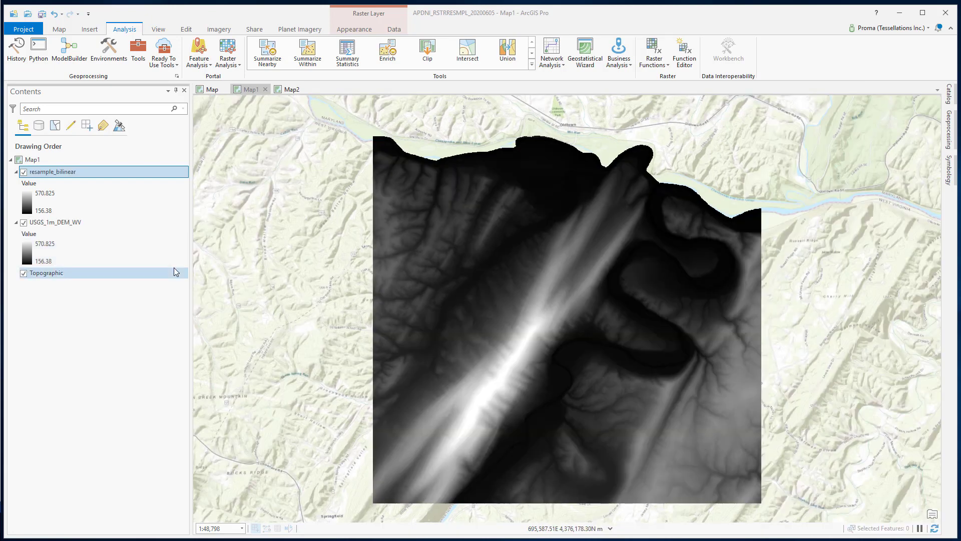
# Toggle resample_bilinear off and back on to compare it with the original DEM.
pyautogui.click(26, 172)
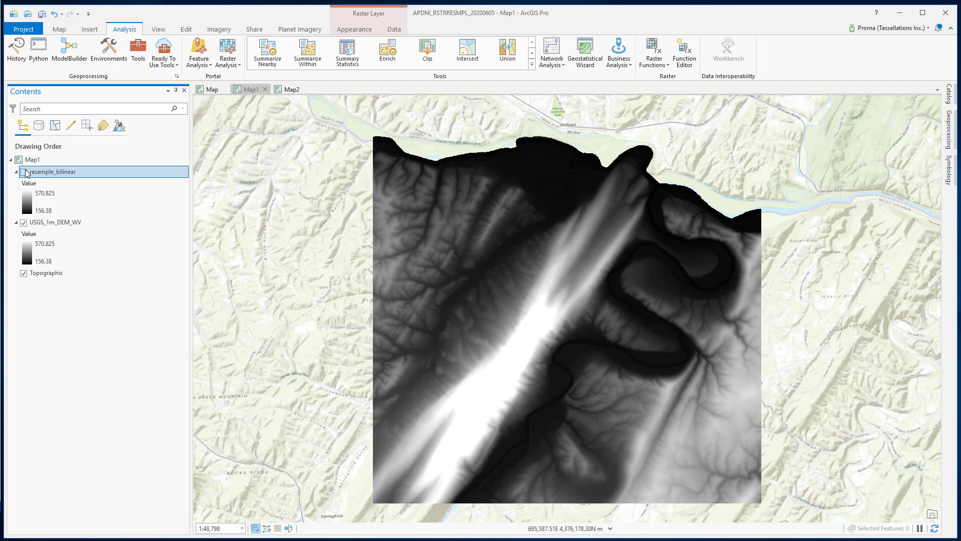
pyautogui.click(27, 173)
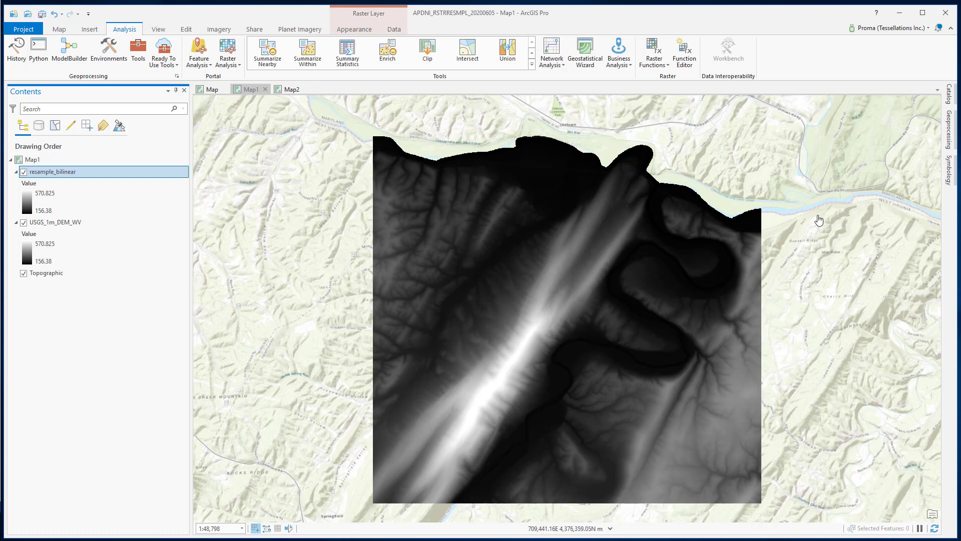
# Run Resample on the DEM with the Cubic technique to create resample_cubic.
pyautogui.click(953, 141)
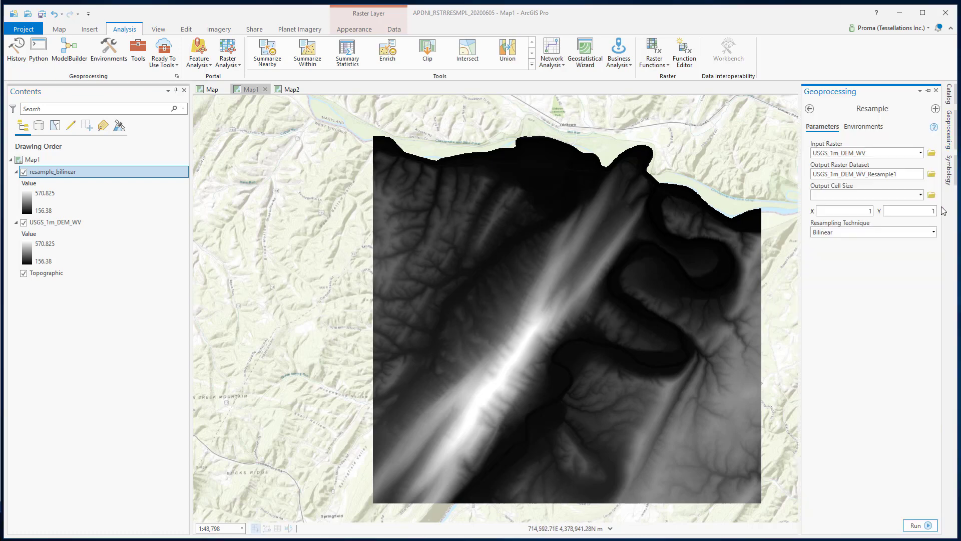
pyautogui.click(934, 232)
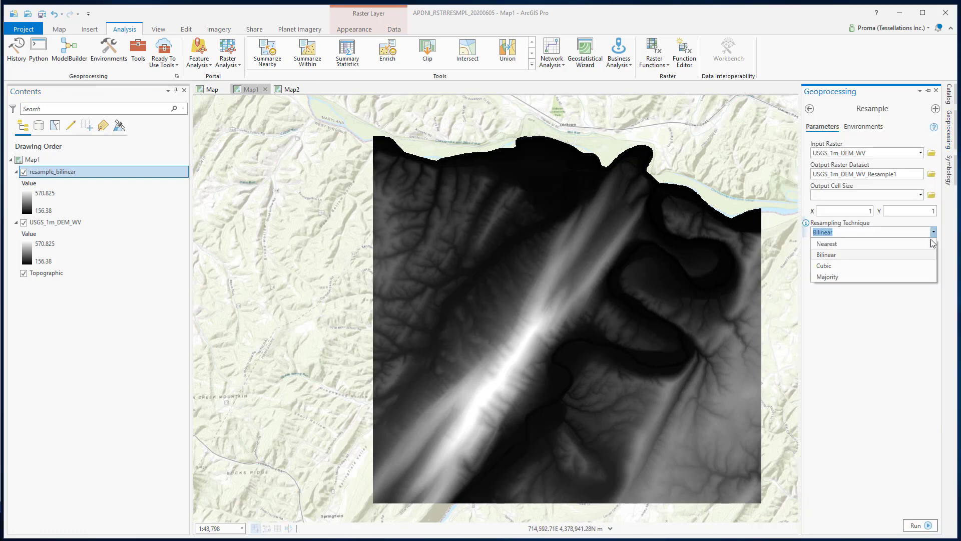
pyautogui.click(926, 267)
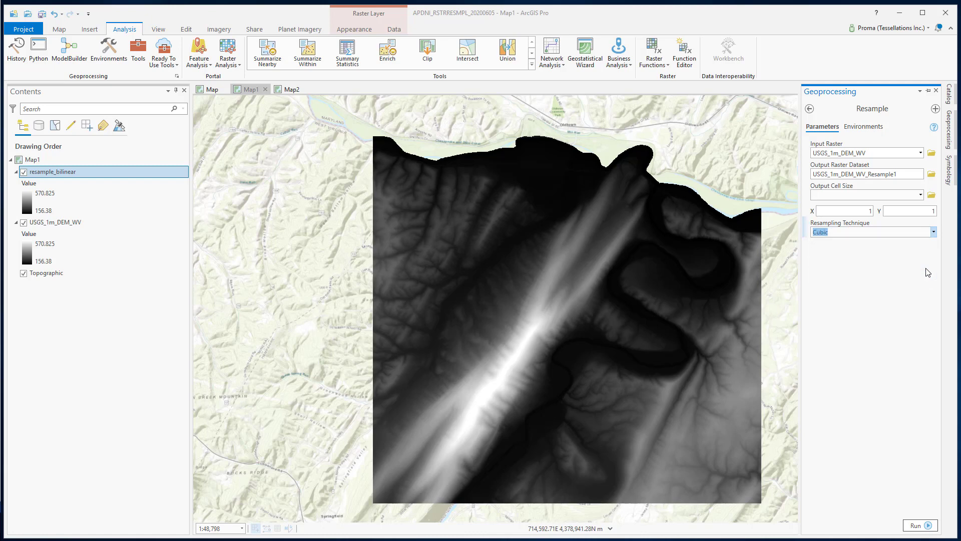
pyautogui.click(868, 295)
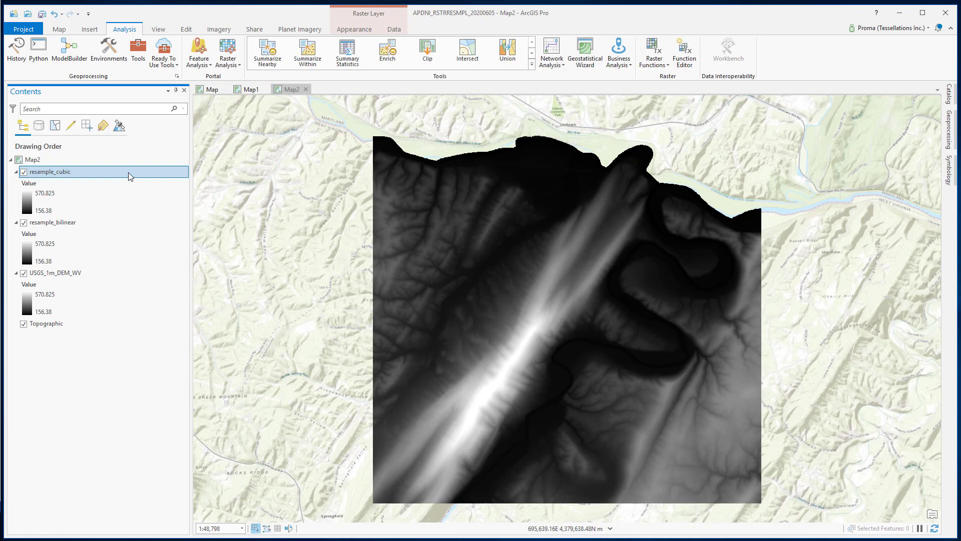
pyautogui.click(24, 222)
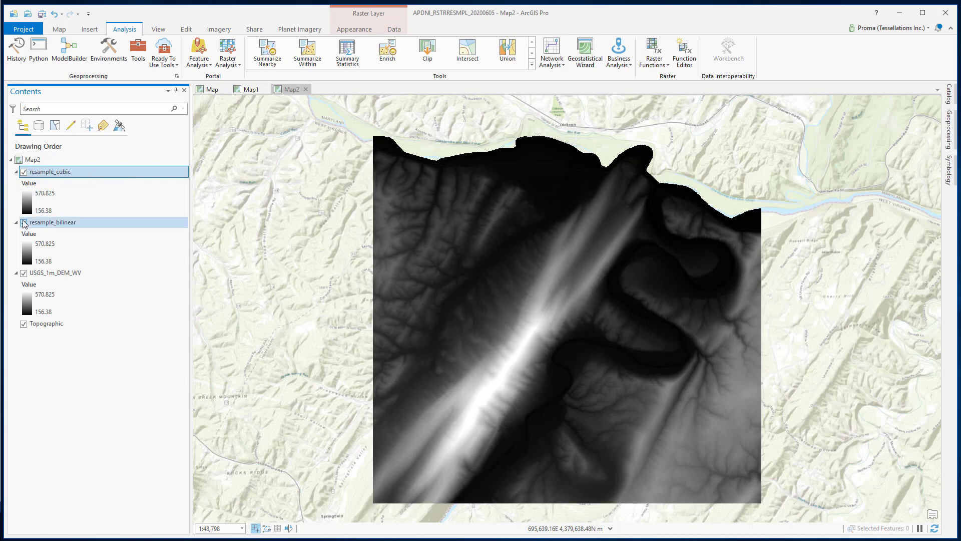
pyautogui.click(23, 172)
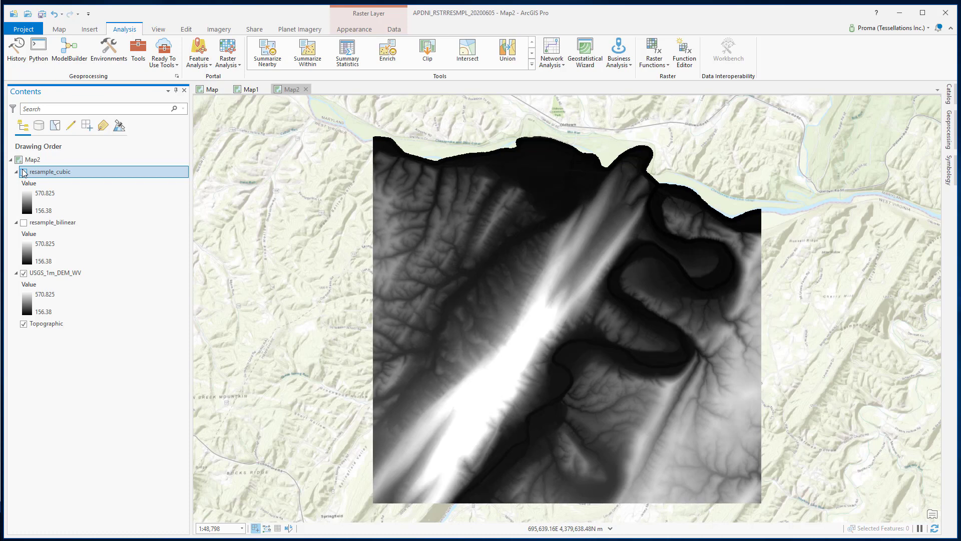
pyautogui.click(24, 172)
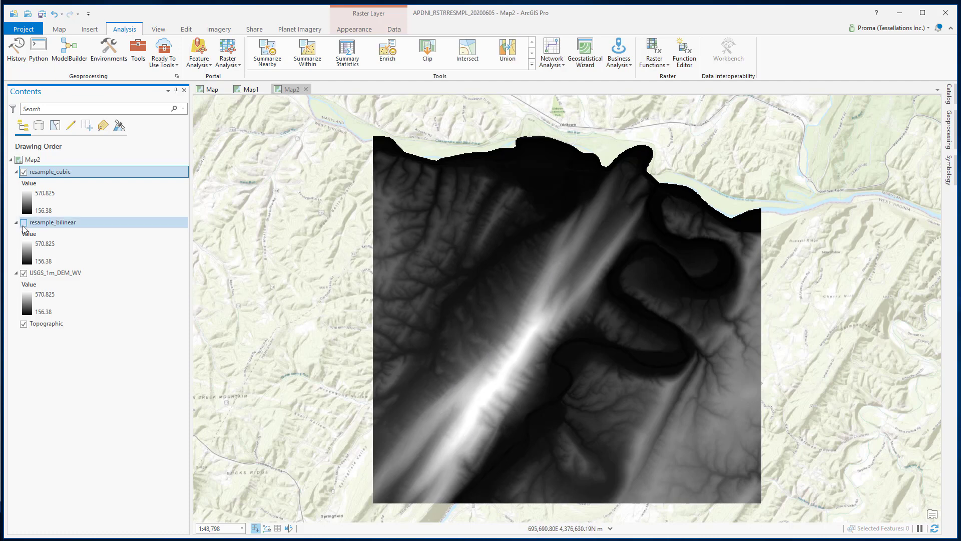
pyautogui.click(23, 224)
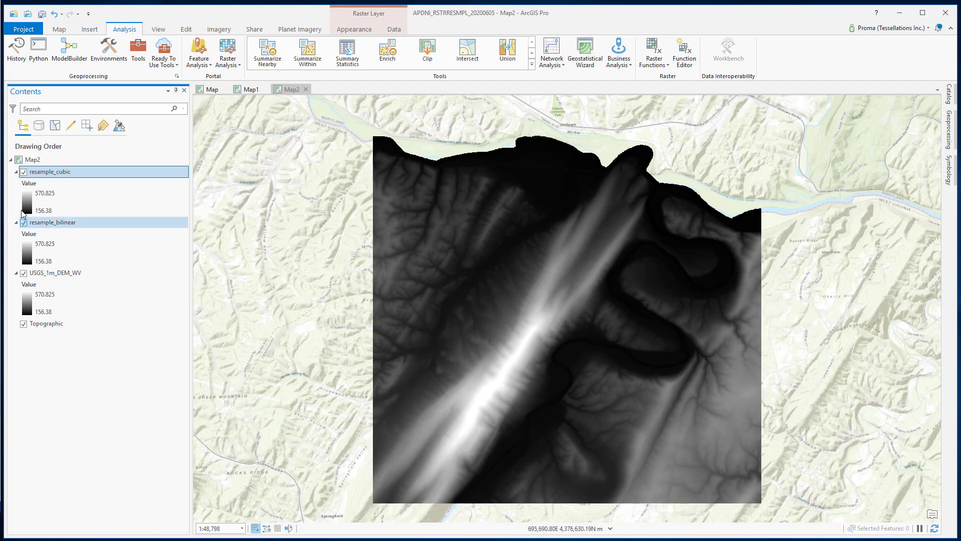
pyautogui.click(24, 173)
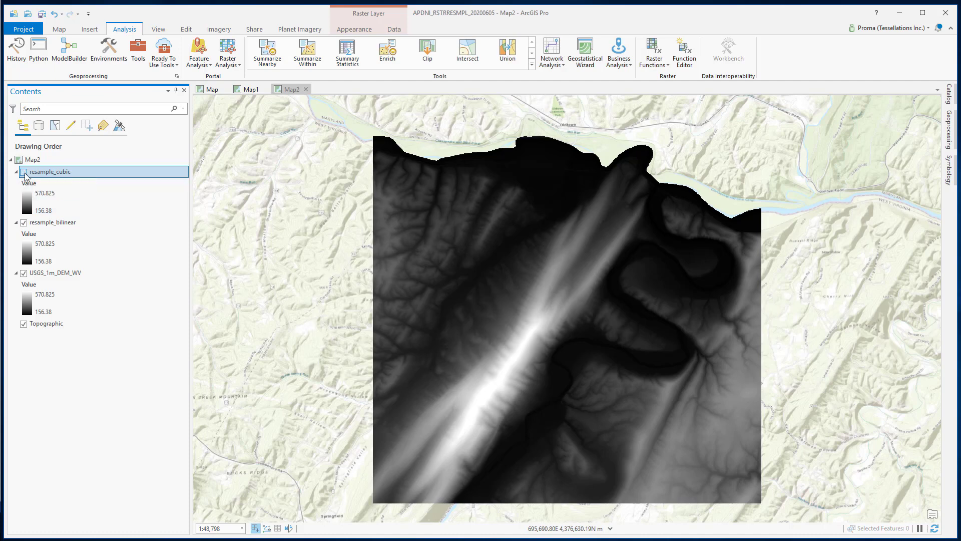
pyautogui.click(52, 224)
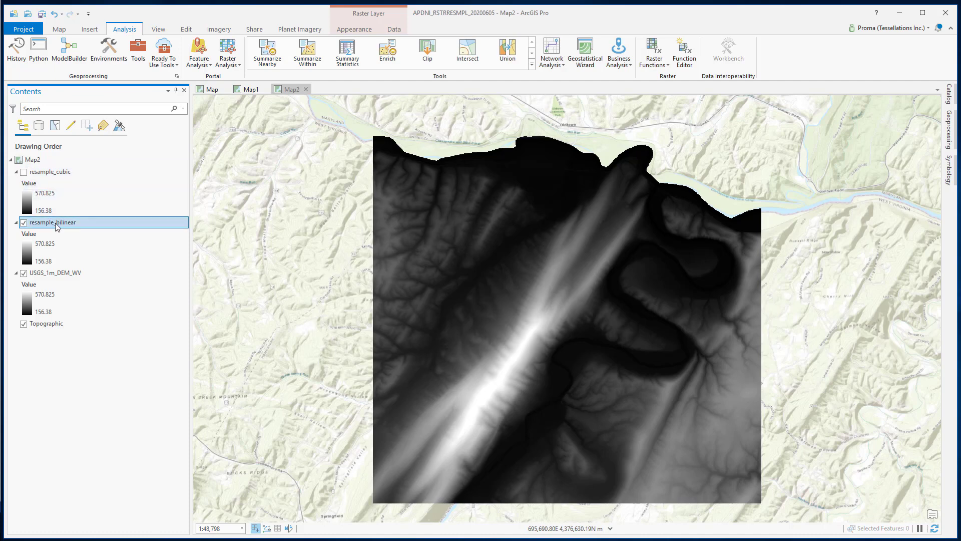
pyautogui.click(28, 173)
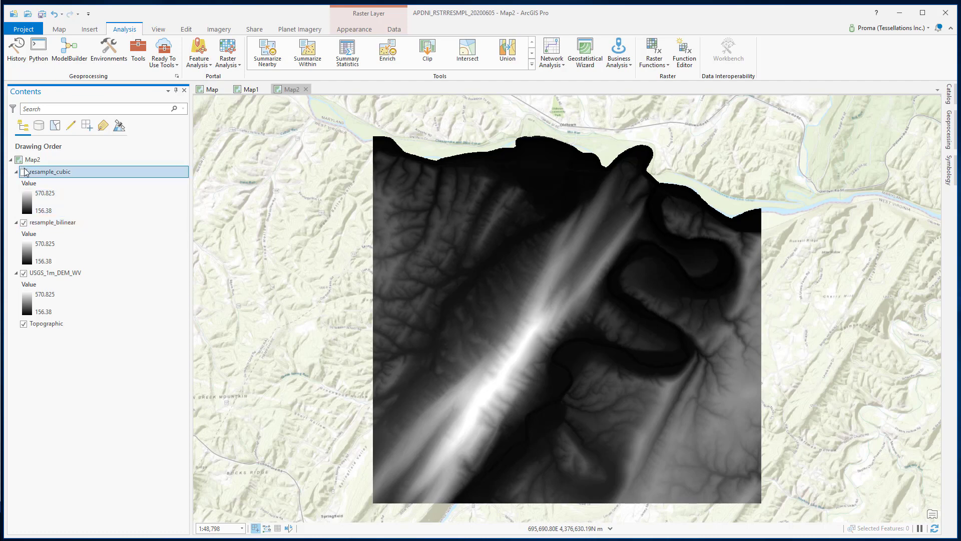
pyautogui.click(25, 172)
pyautogui.click(26, 171)
pyautogui.click(23, 172)
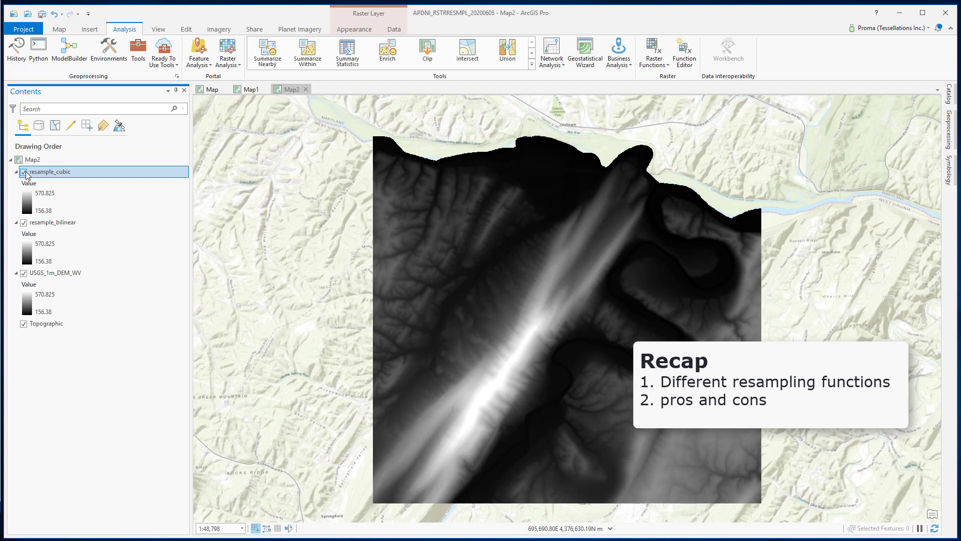